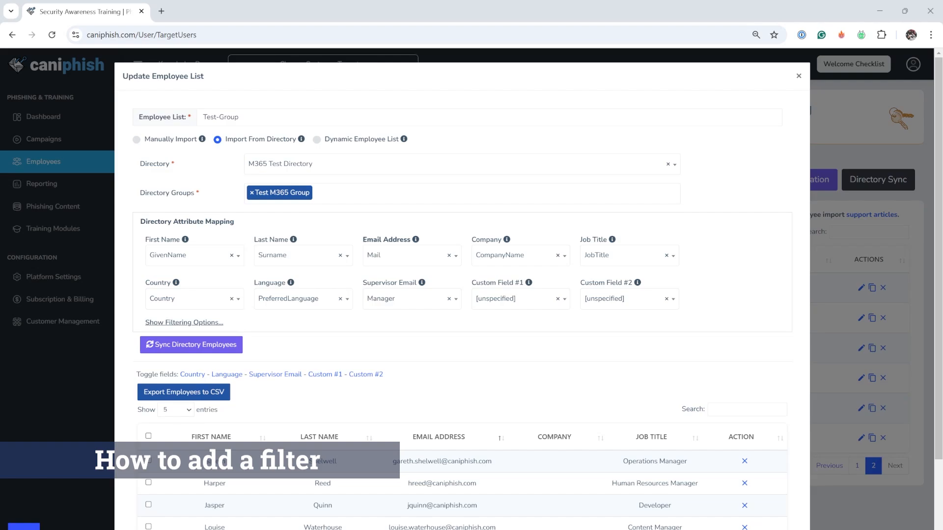
Show the filtering options for the directory import.
mouse_move(243, 145)
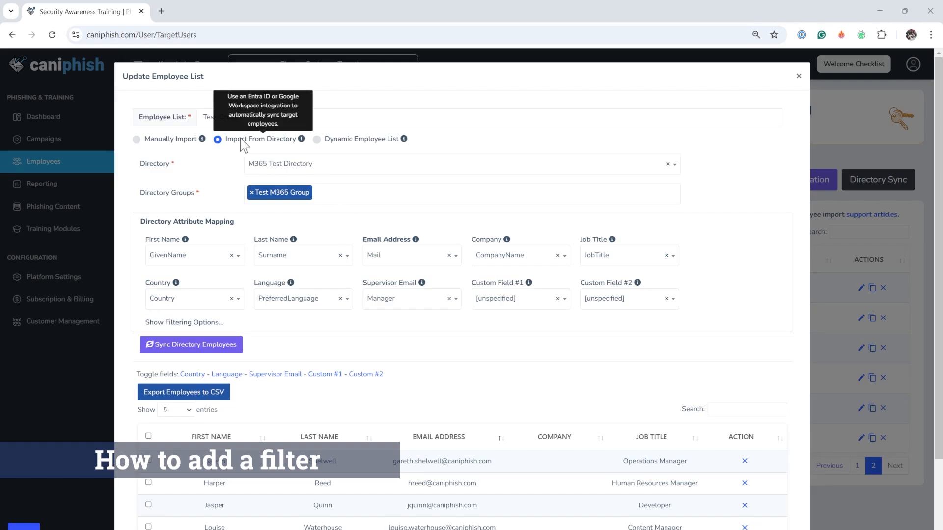
left_click(383, 194)
left_click(755, 179)
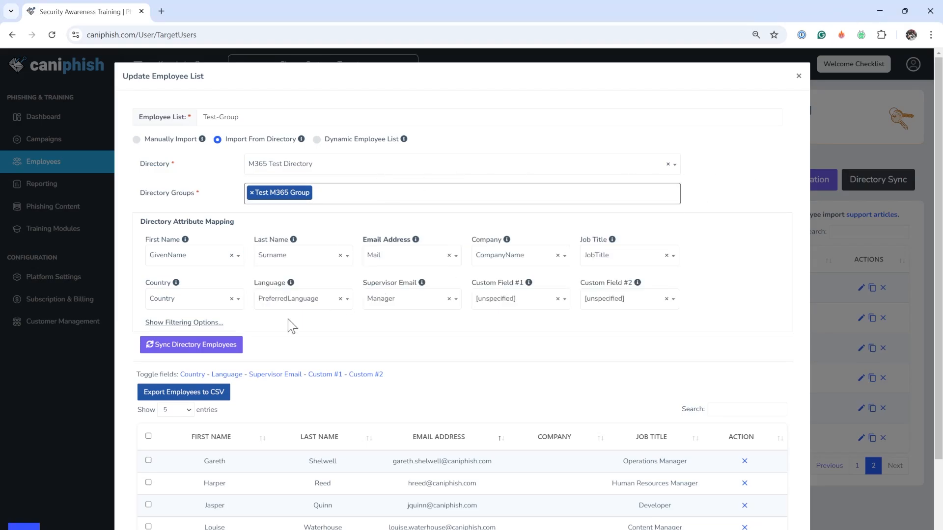
left_click(197, 328)
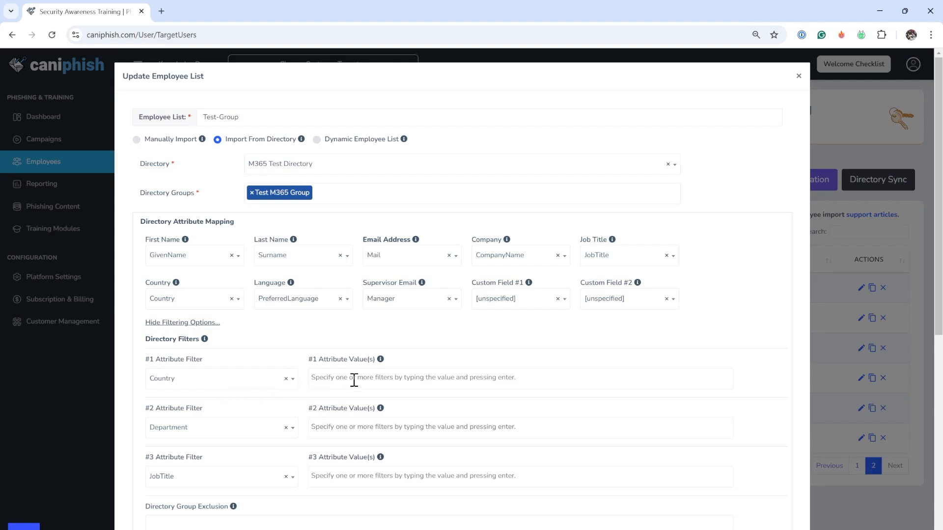
Add Australia as a value for the #1 Country attribute filter.
left_click(378, 382)
type("asutr")
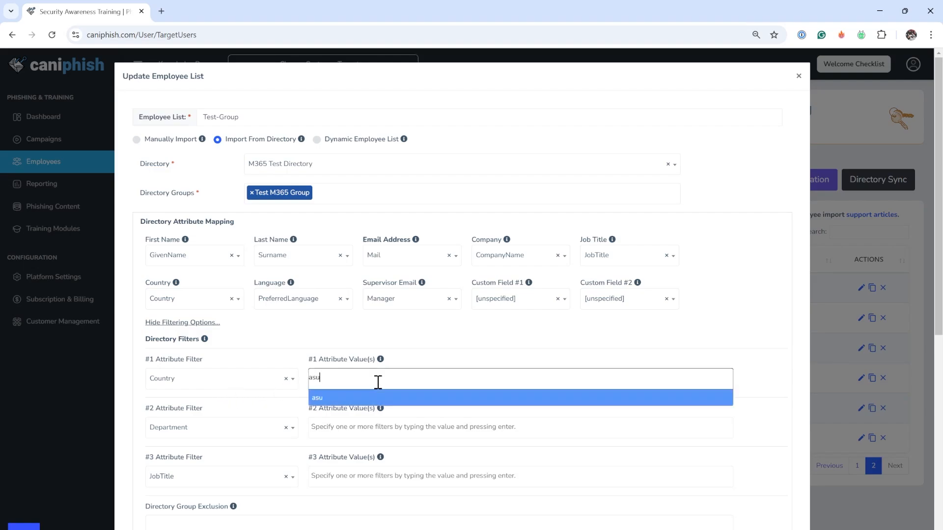
key("BackSpace")
key("BackSpace")
key("BackSpace")
key("BackSpace")
key("BackSpace")
type("Australia")
key("Return")
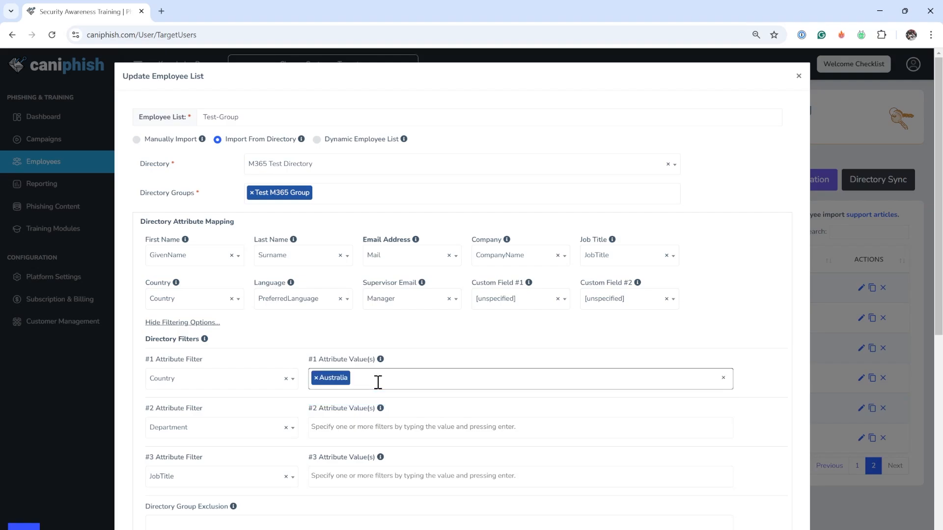
Add IT as a value for the #2 Department attribute filter.
left_click(374, 427)
type("IT")
key("Return")
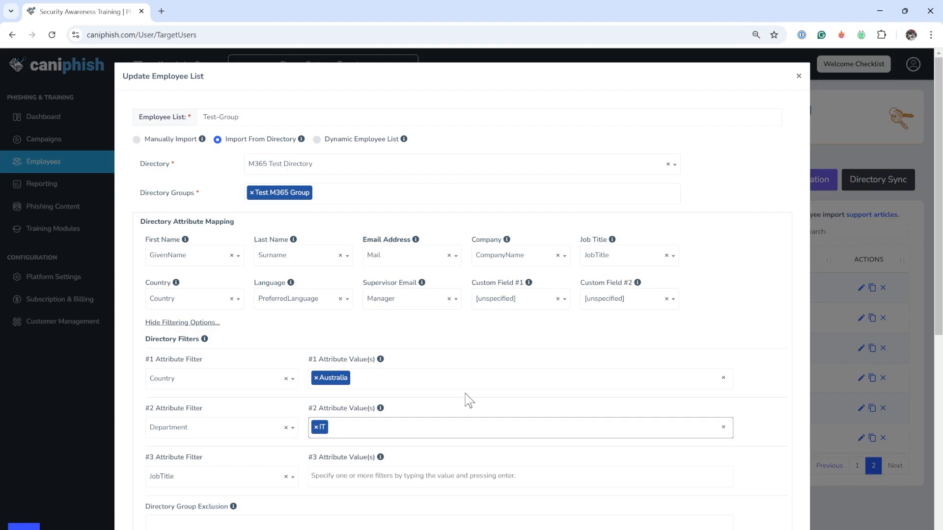
Remove the IT and Australia filter values.
left_click(316, 426)
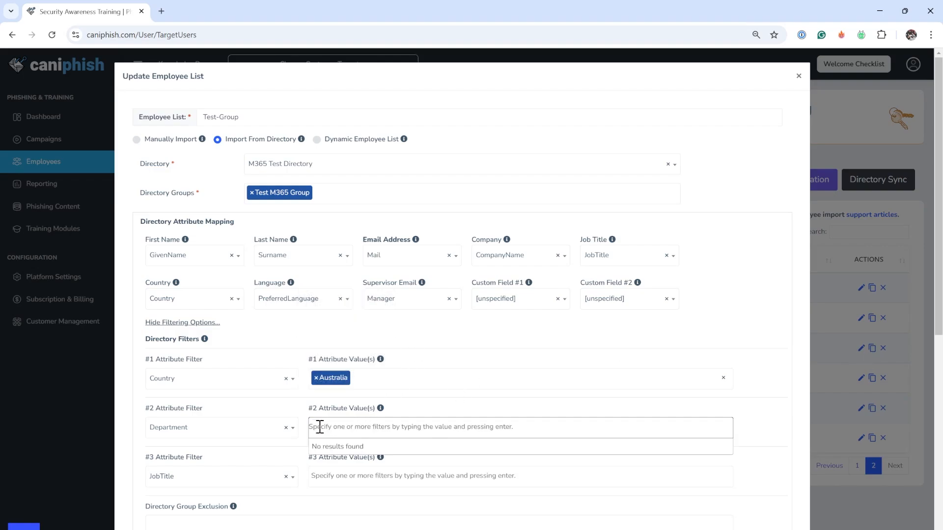
left_click(370, 378)
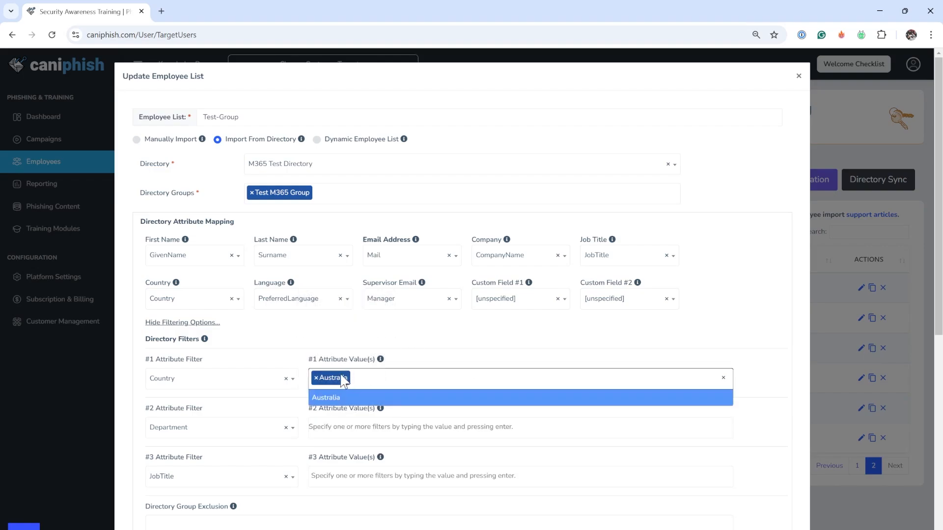
left_click(316, 378)
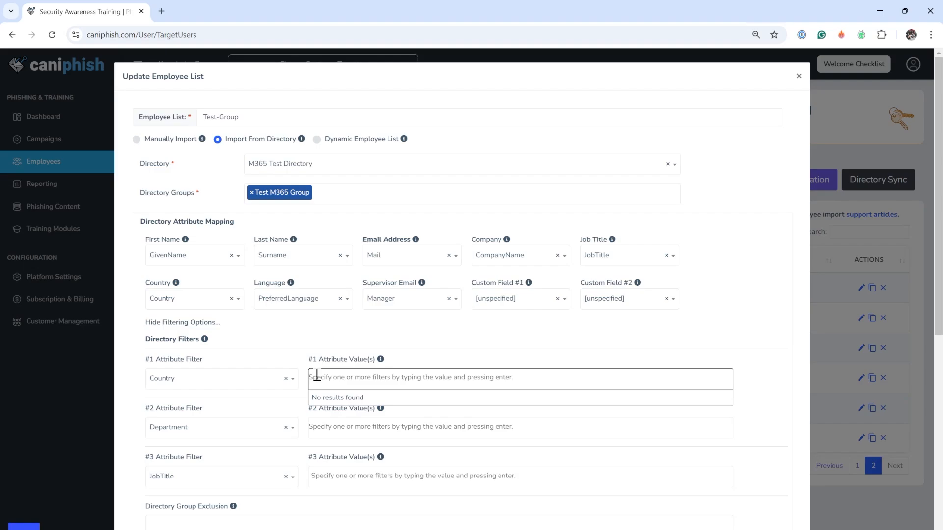
Enter IT as the Department attribute value.
left_click(346, 382)
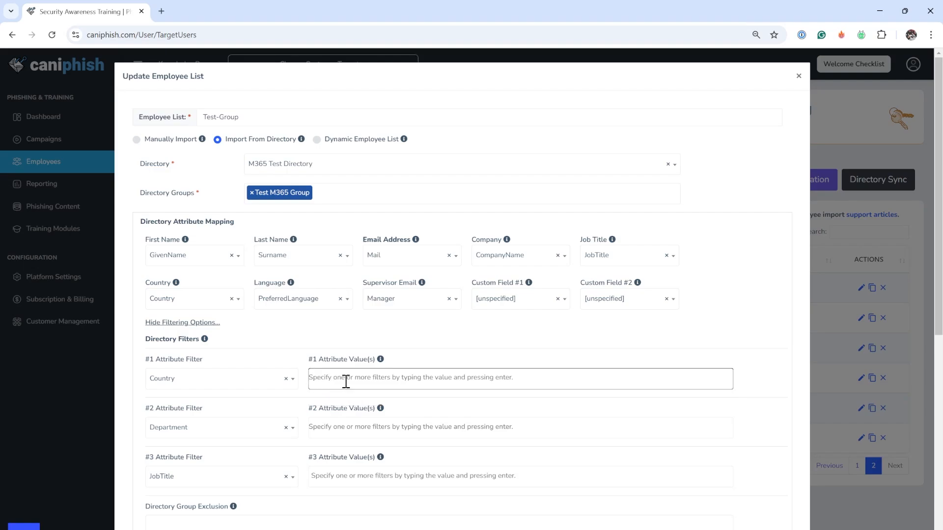
left_click(359, 430)
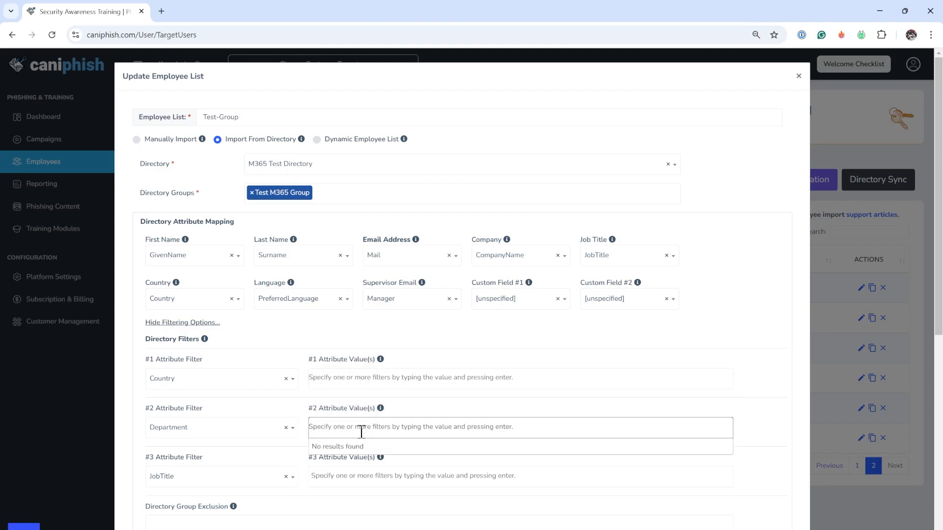
type("IT")
key("Return")
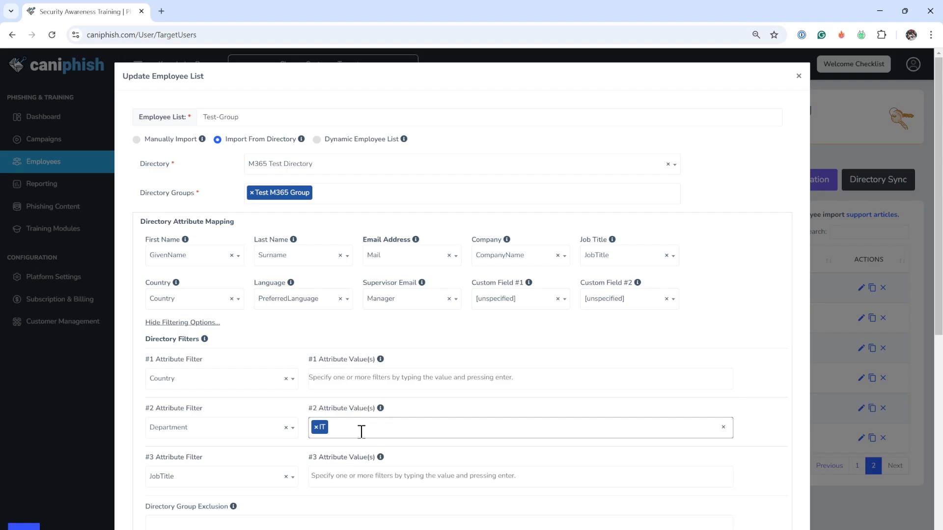
left_click(362, 432)
type("HR")
key("Return")
key("BackSpace")
Remove the IT value from the Department filter.
scroll(759, 437, "down", 2)
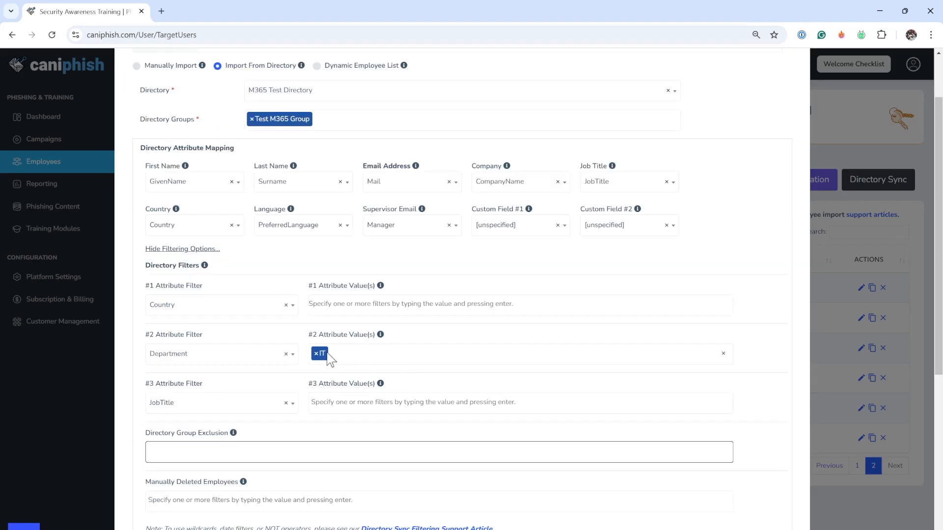
left_click(316, 353)
scroll(778, 324, "up", 2)
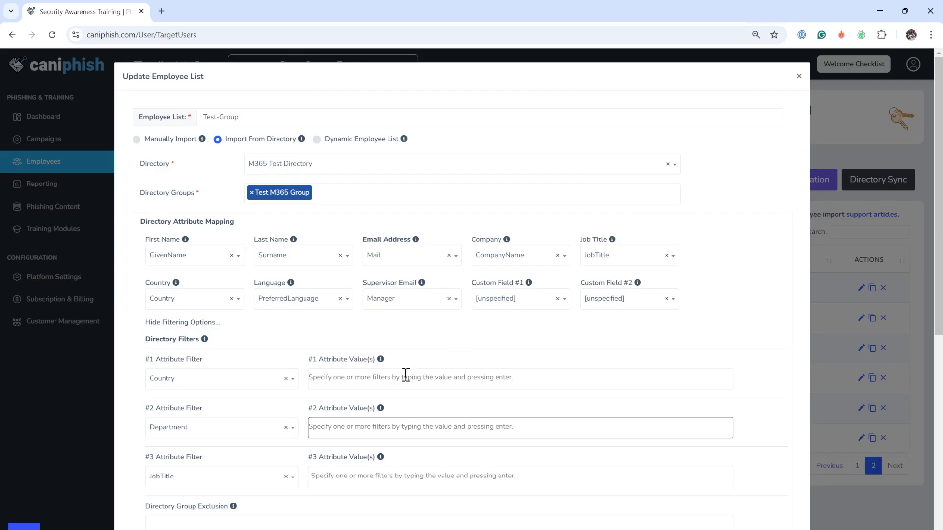
Change the #1 attribute filter to City.
left_click(255, 386)
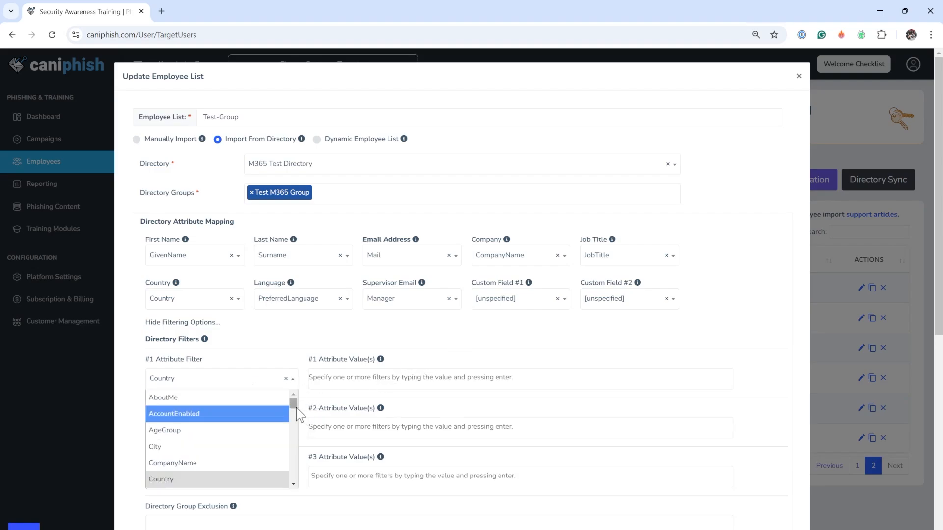
left_click(205, 432)
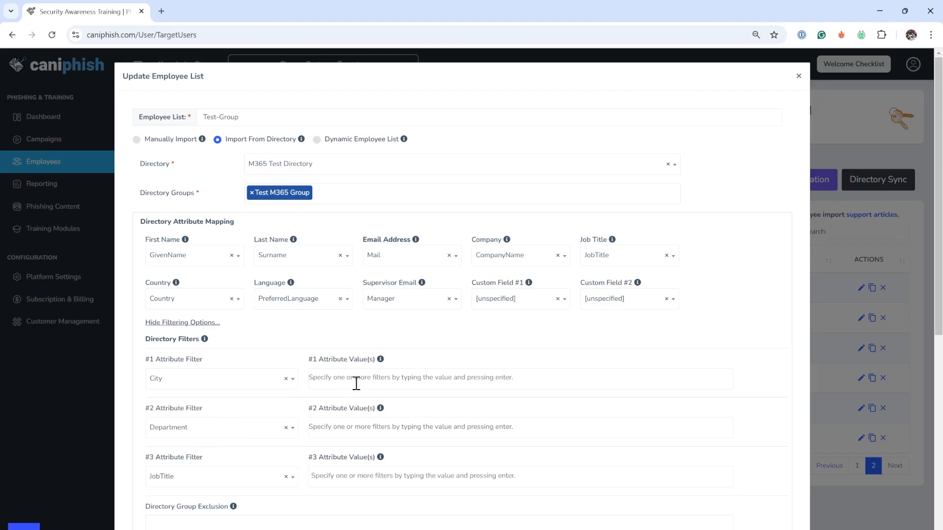
Add Sydney as a City filter value and sync the directory employees.
left_click(358, 382)
type("Sydney")
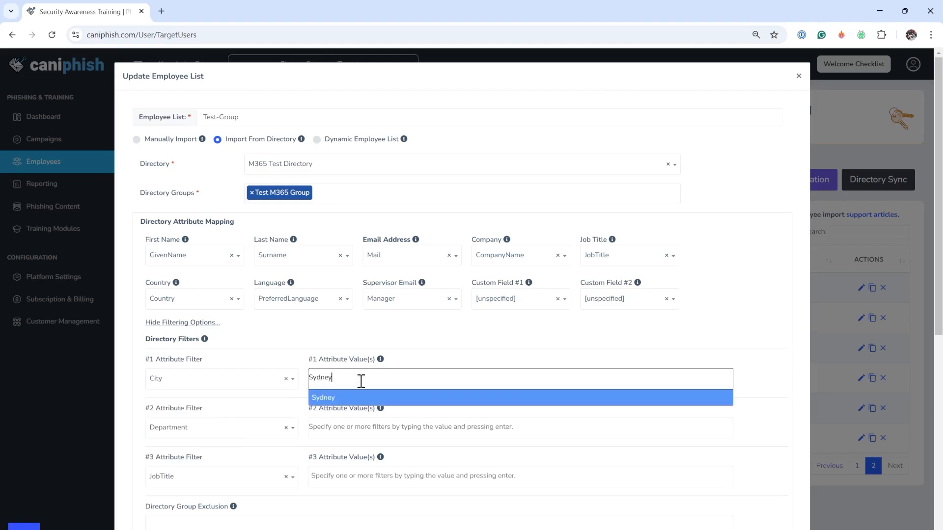
key("Return")
scroll(361, 381, "down", 3)
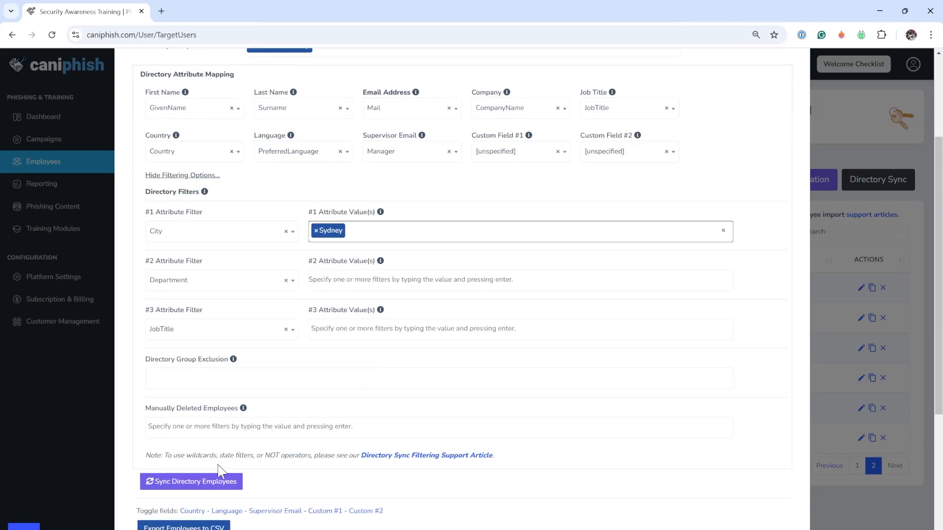
left_click(214, 483)
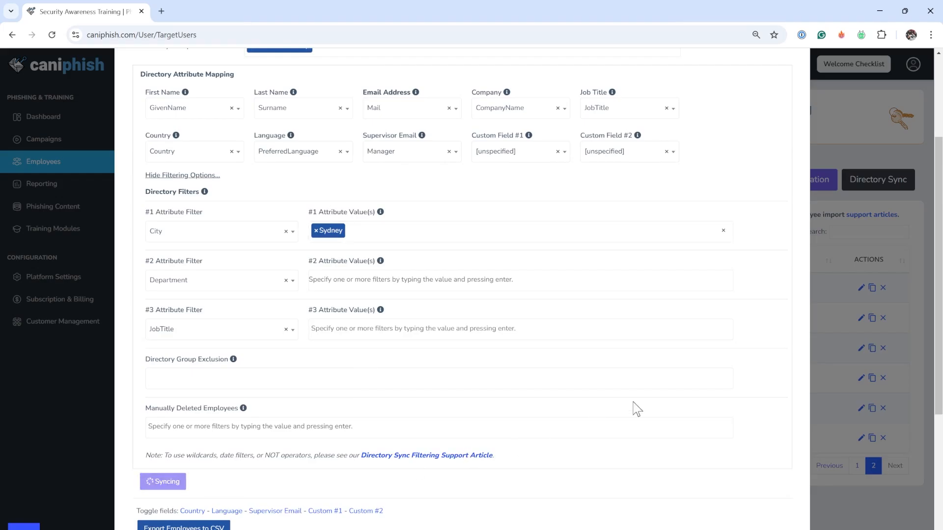
scroll(658, 403, "down", 5)
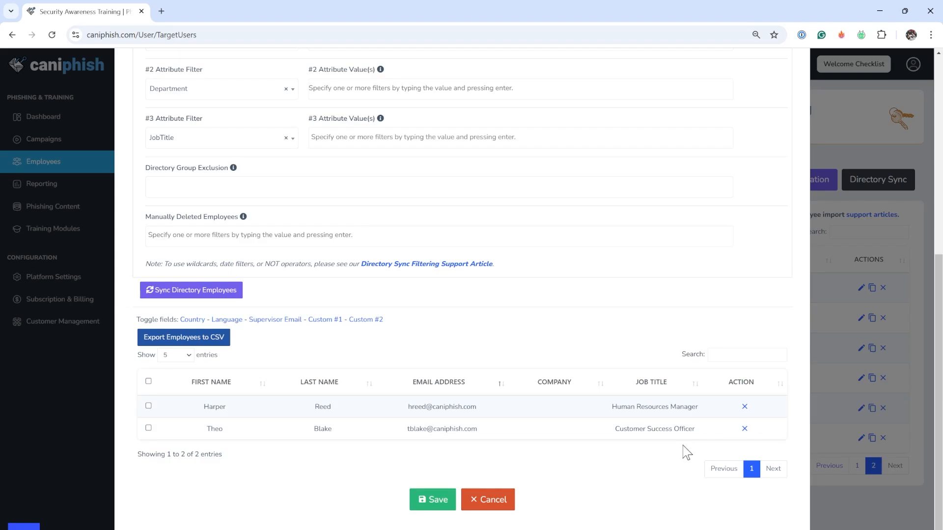
scroll(686, 452, "up", 3)
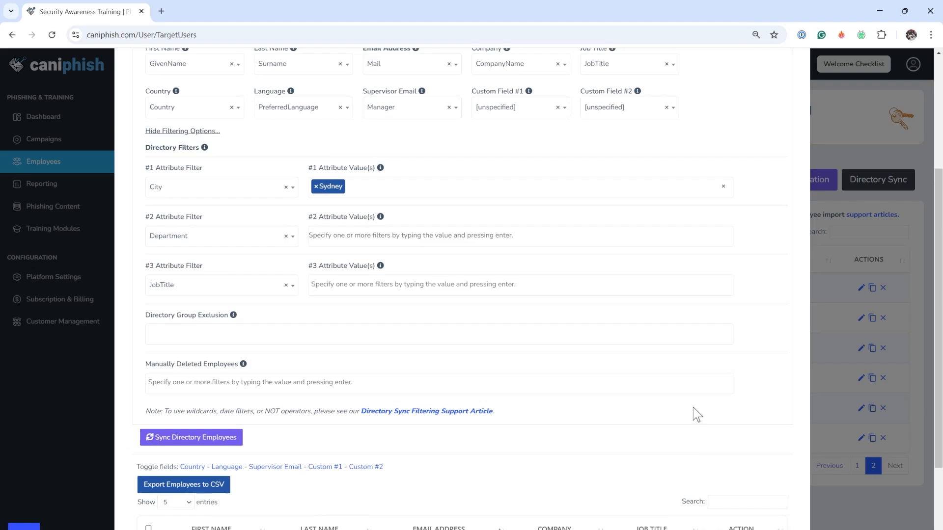
Add Brisbane as a second City value and sync the directory employees.
left_click(439, 183)
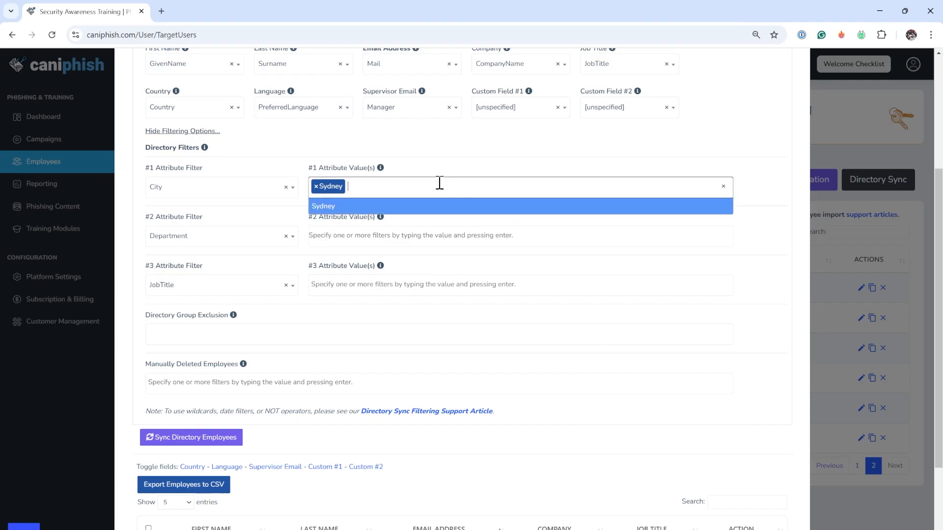
type("Brisbane")
key("Return")
scroll(439, 183, "down", 3)
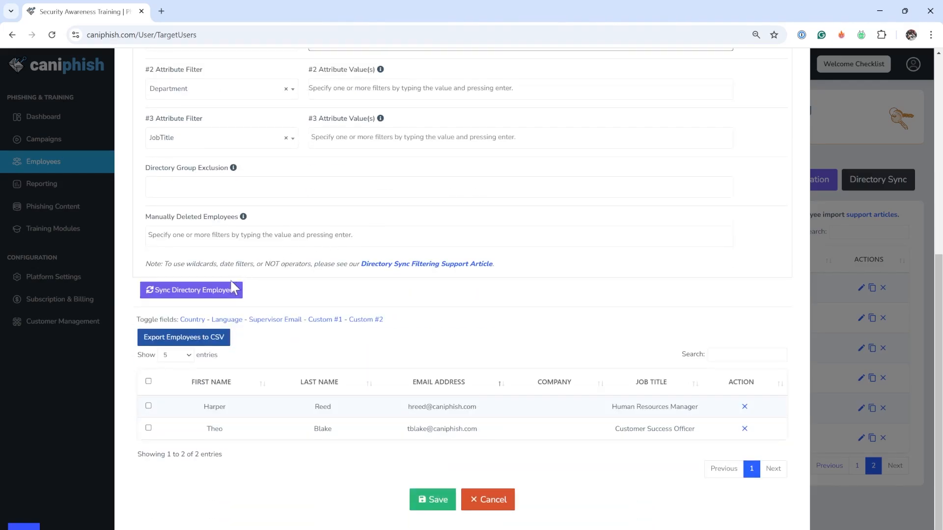
left_click(230, 291)
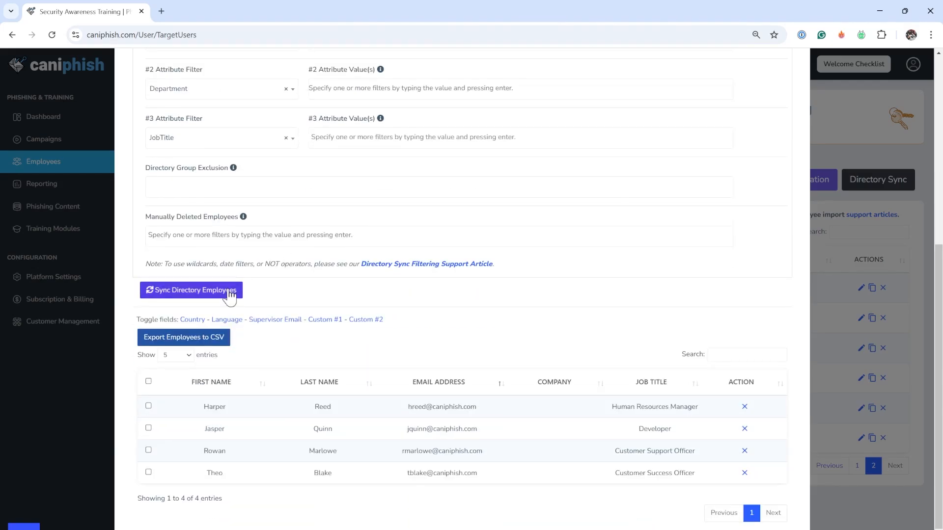
Remove Sydney from the City filter and add IT as the Department value.
scroll(412, 303, "up", 2)
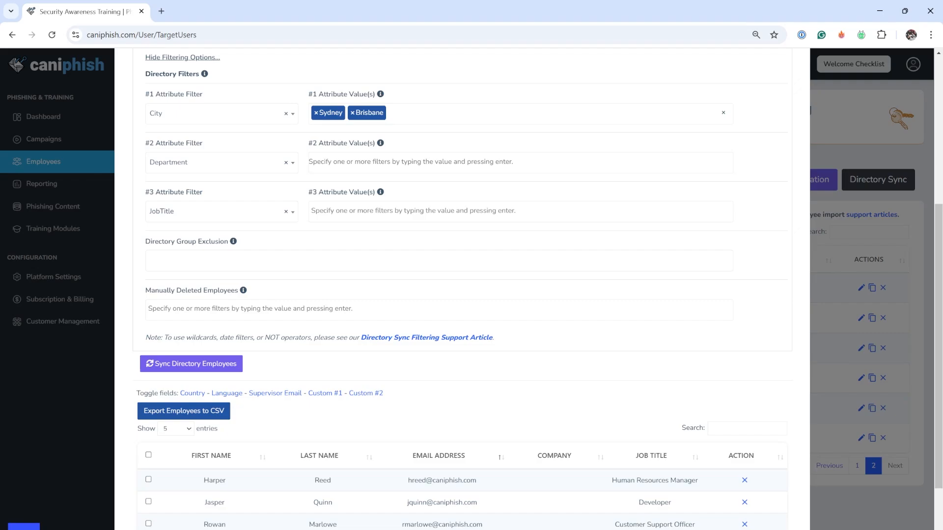
left_click(315, 113)
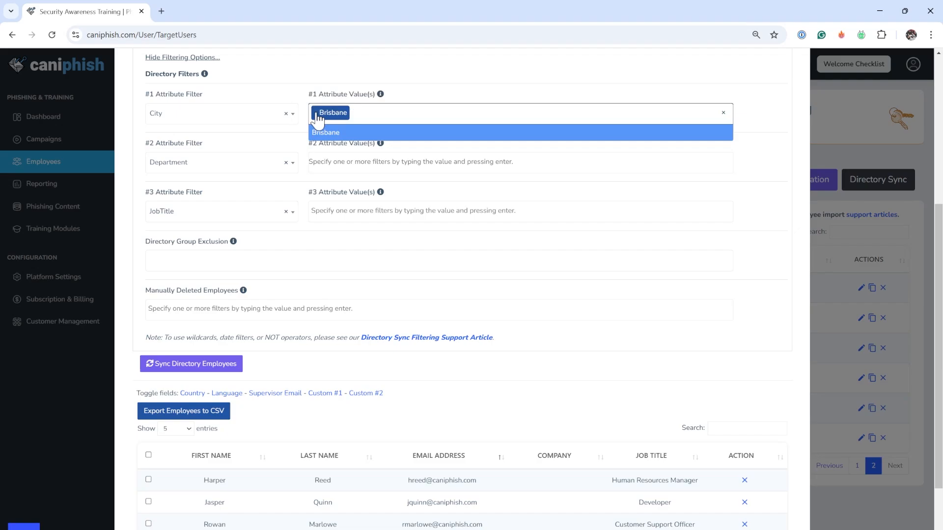
left_click(362, 169)
type("IT")
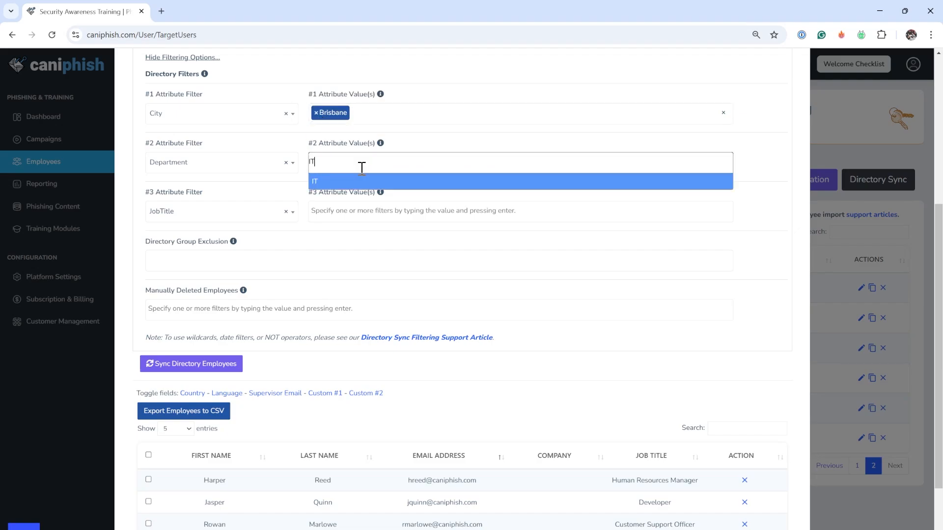
key("Return")
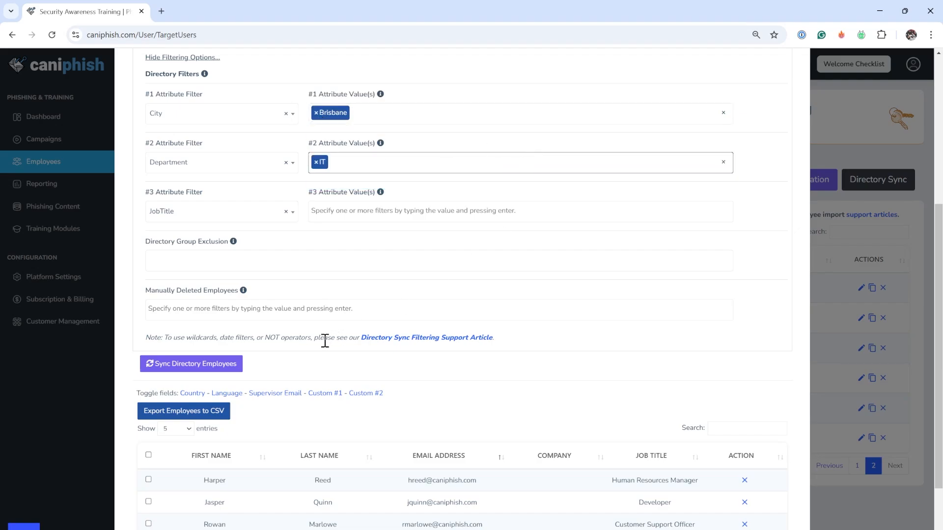
Sync the directory employees with the Brisbane and IT filters applied.
left_click(229, 369)
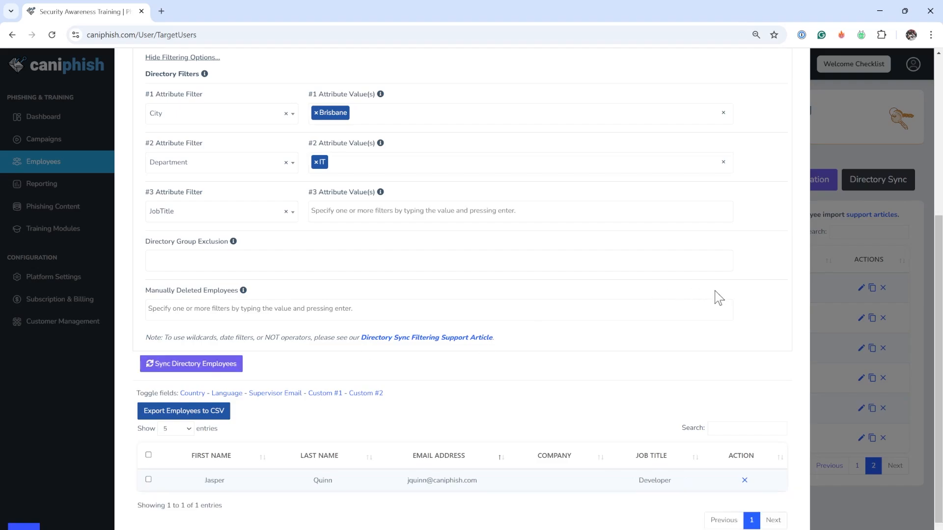
scroll(688, 309, "down", 2)
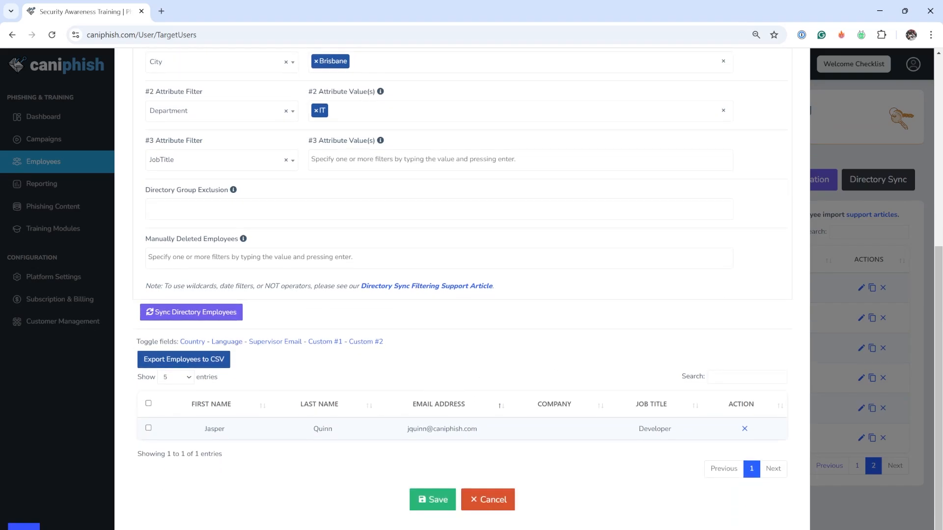
scroll(575, 320, "up", 5)
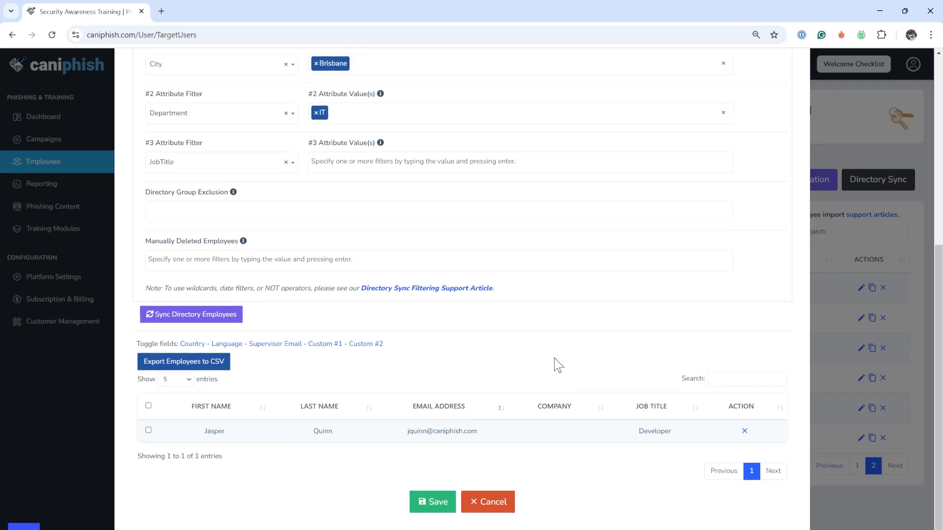
Remove the IT and Brisbane filter values.
left_click(316, 332)
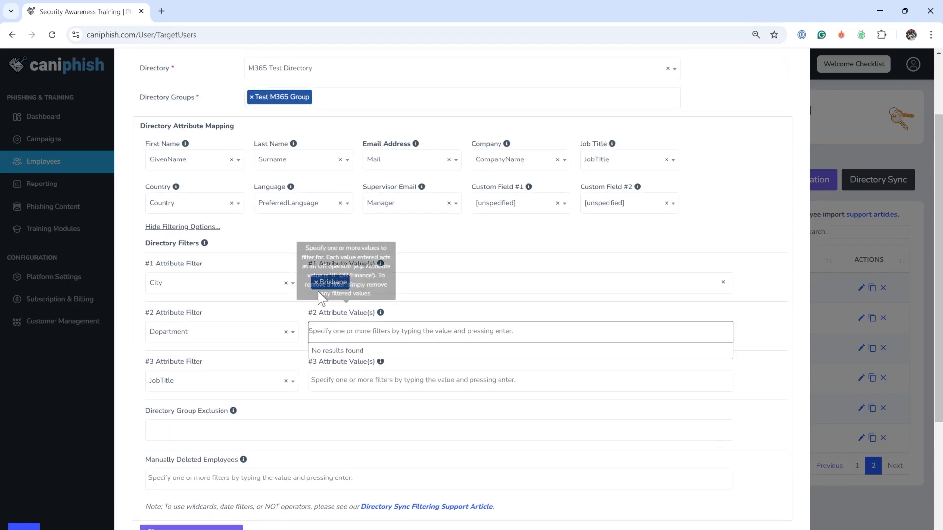
left_click(316, 282)
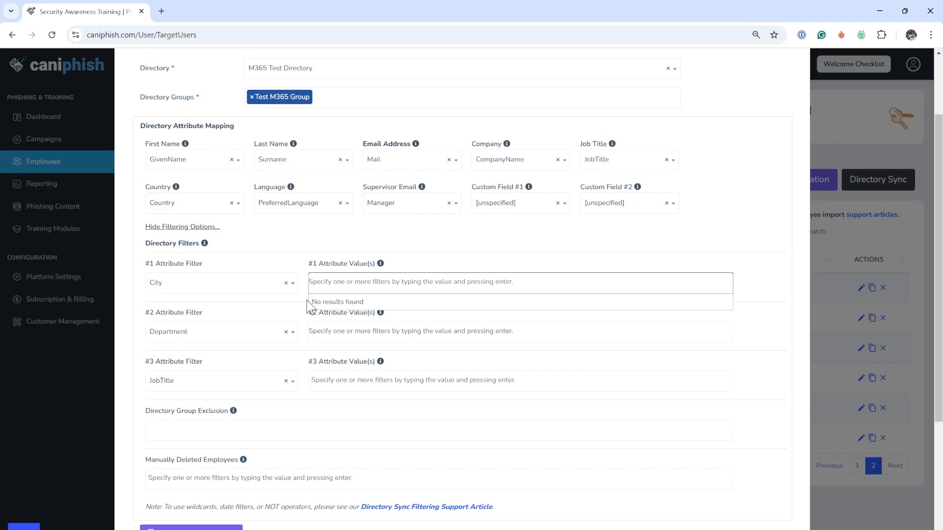
Change the #1 attribute filter to CreatedDateTime and enter the value >2025-01-01.
left_click(240, 284)
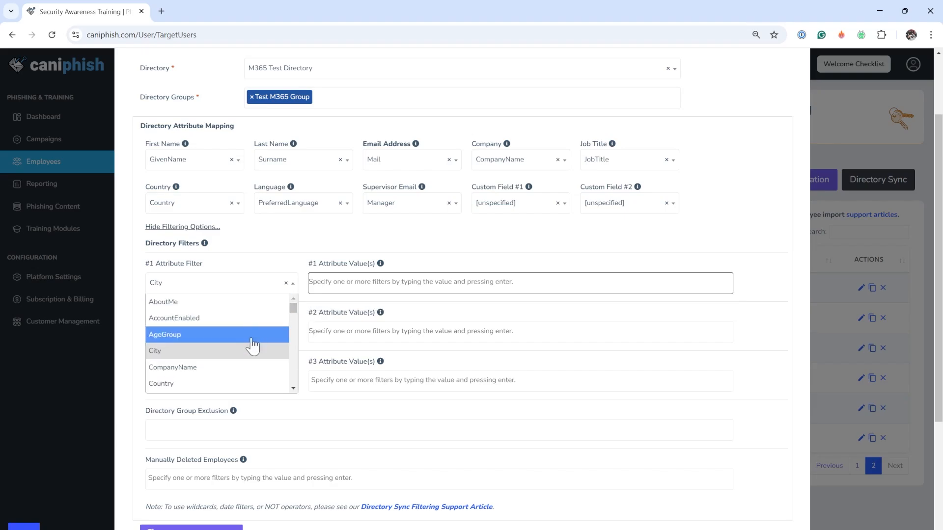
scroll(251, 347, "down", 2)
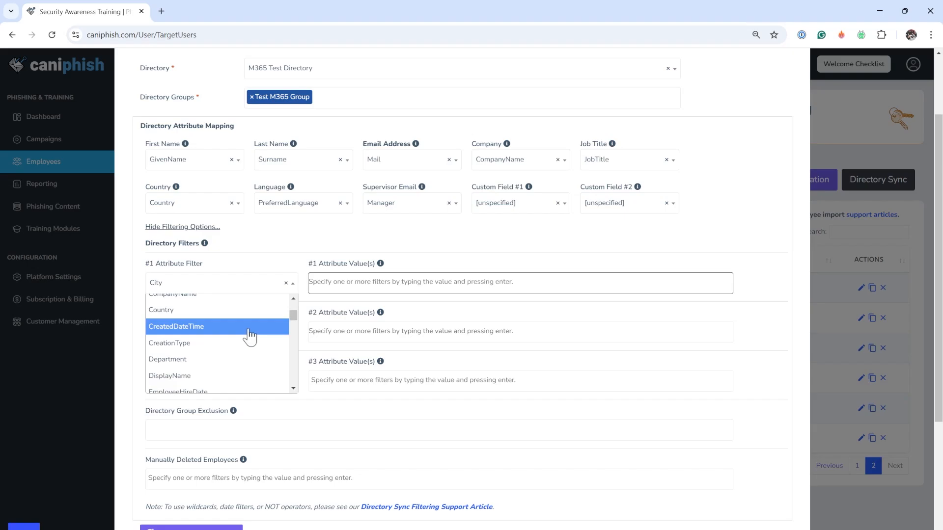
left_click(249, 326)
left_click(413, 283)
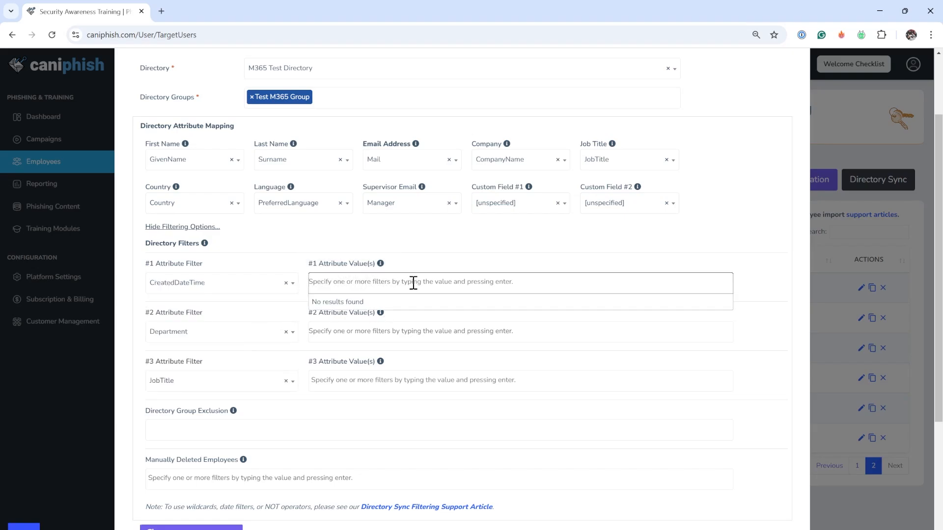
type(">")
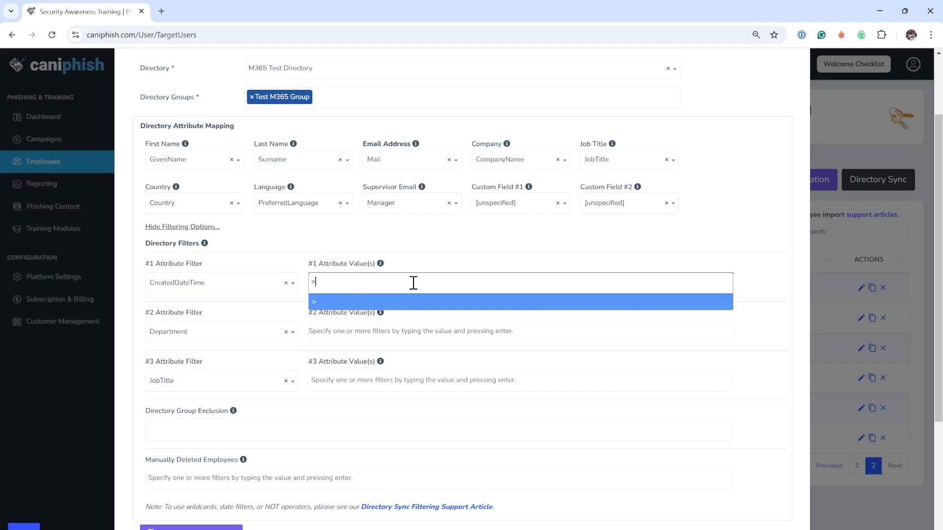
type("2025-01-*01")
key("Return")
Sync the directory employees with the CreatedDateTime filter applied.
scroll(460, 302, "down", 5)
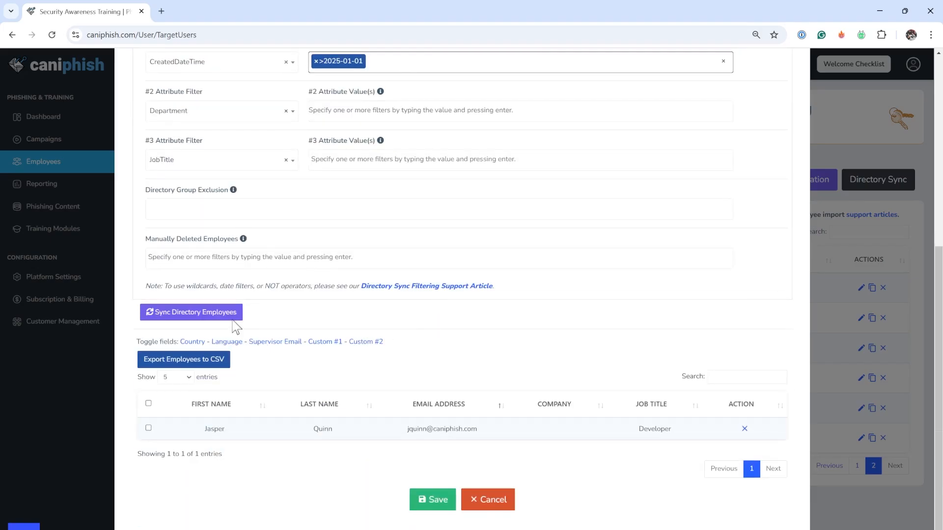
left_click(230, 322)
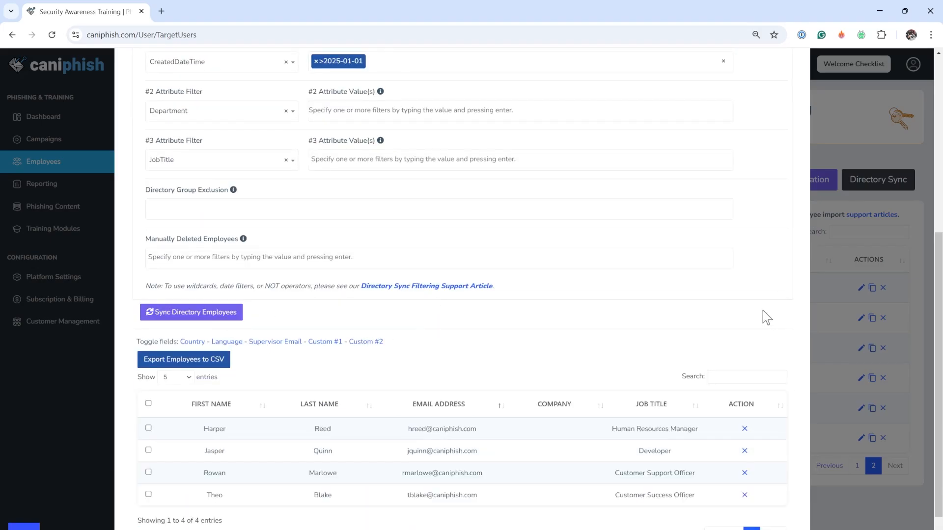
scroll(775, 371, "down", 2)
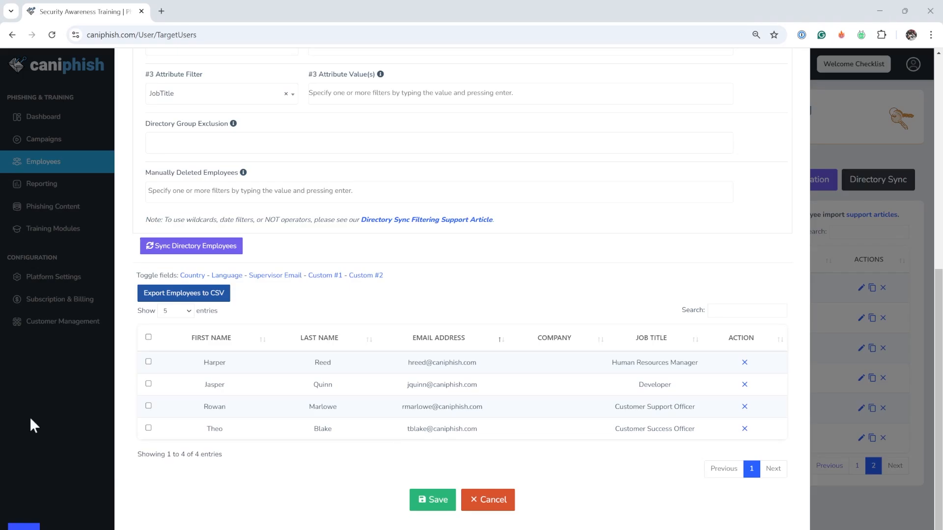
scroll(290, 391, "up", 2)
scroll(442, 354, "down", 1)
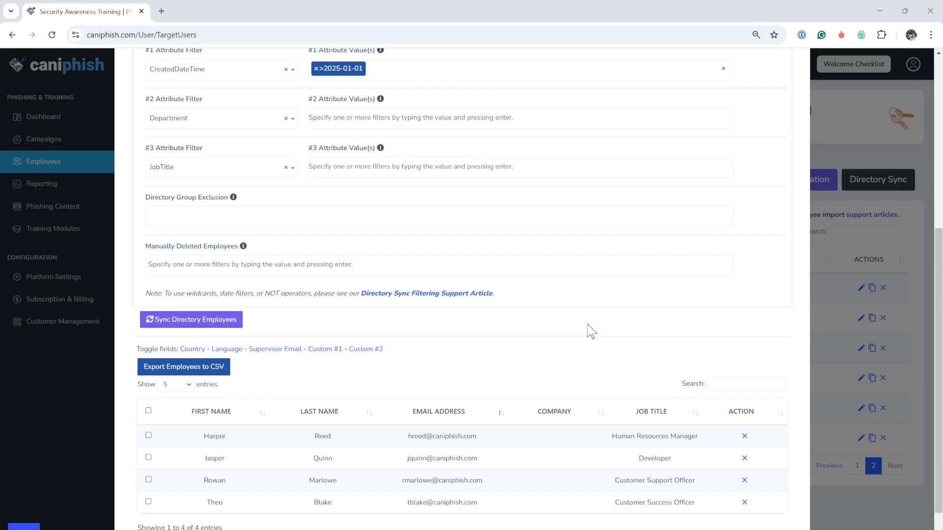
Add !Developer as the JobTitle filter value and sync the directory employees.
left_click(382, 171)
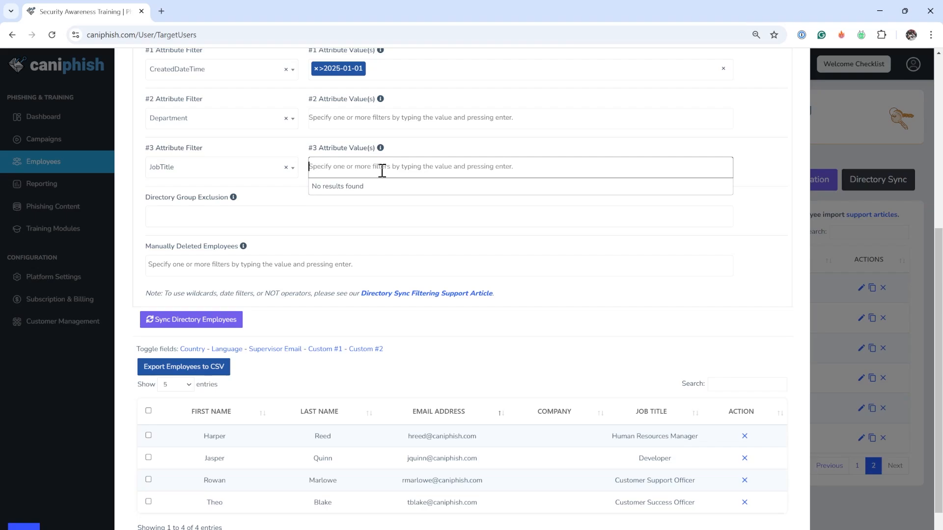
type("!")
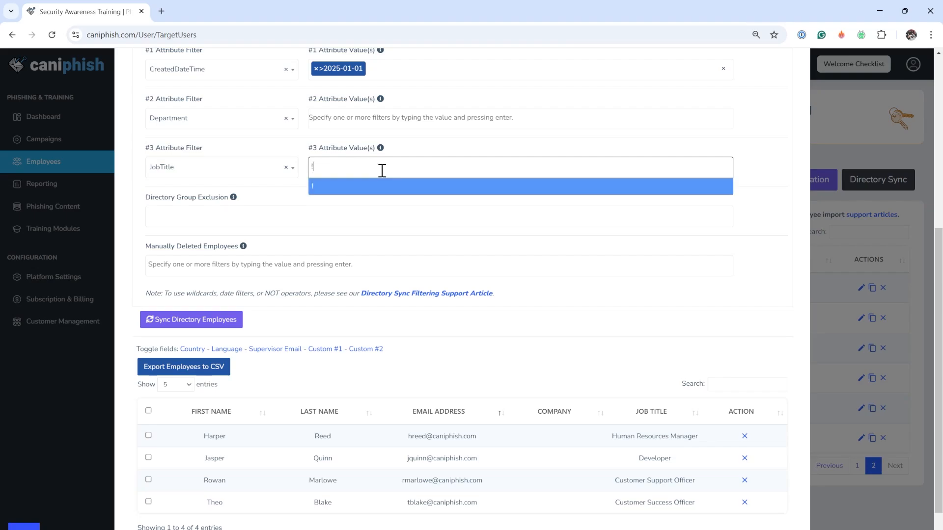
type("Developer")
key("Return")
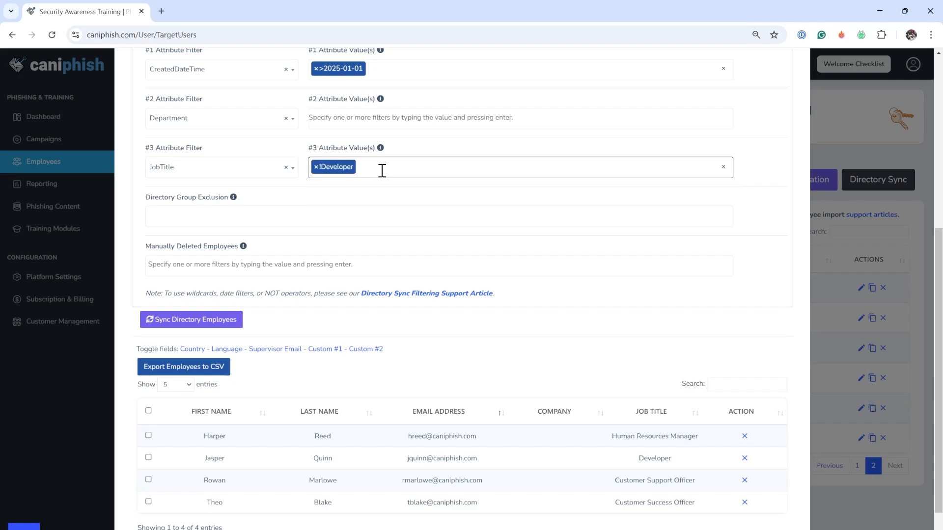
left_click(211, 324)
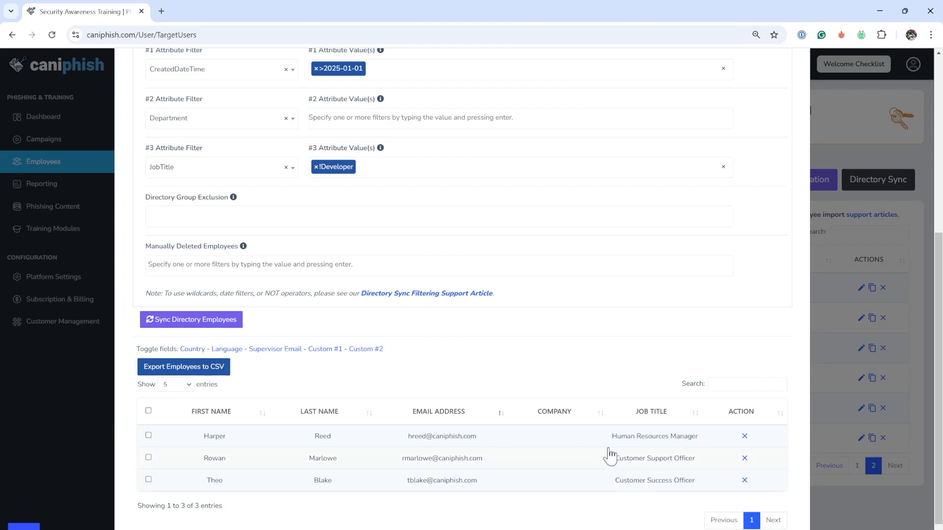
Remove the !Developer value and sync the directory employees again.
left_click(316, 166)
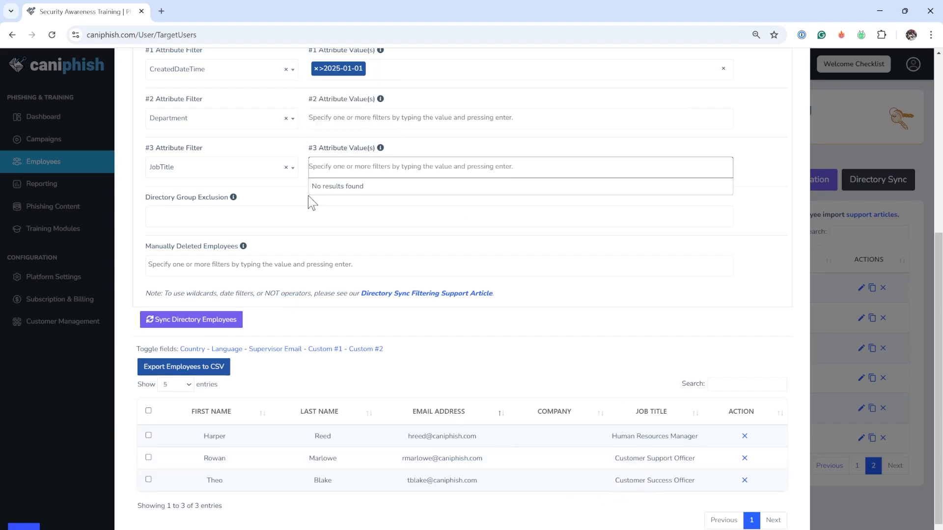
left_click(201, 322)
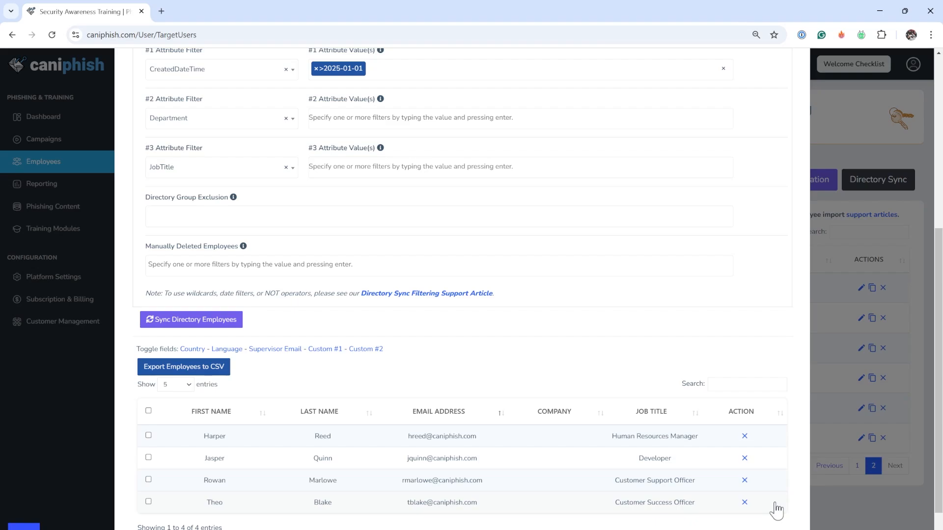
Add Customer* as the JobTitle filter value and sync the directory employees.
left_click(400, 172)
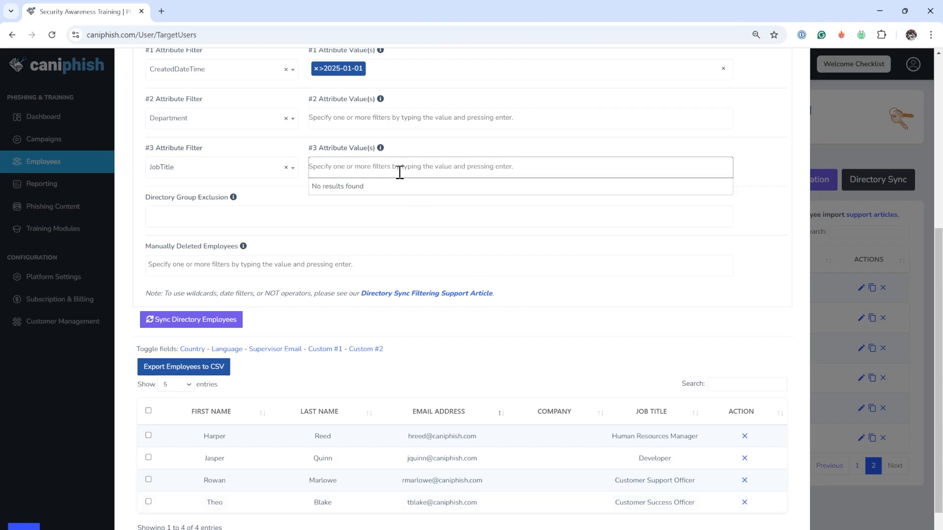
type("Customer")
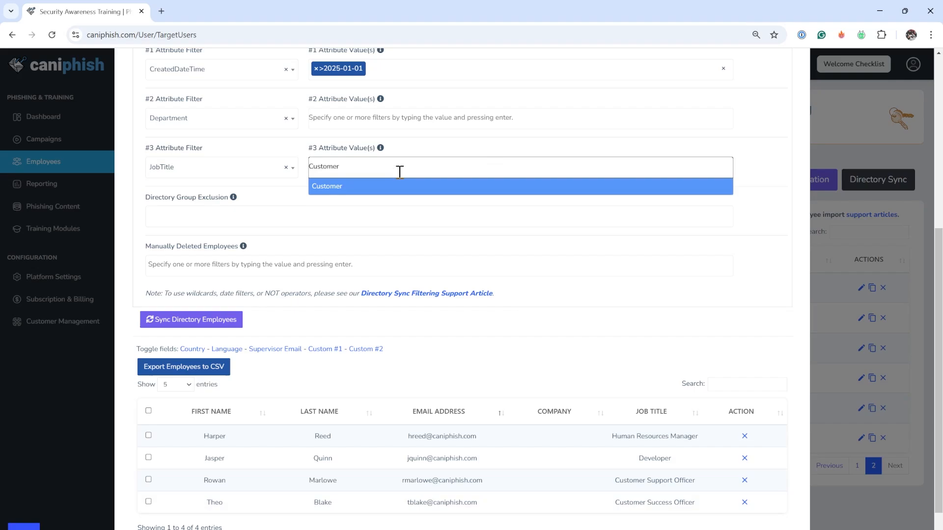
type("*")
key("Return")
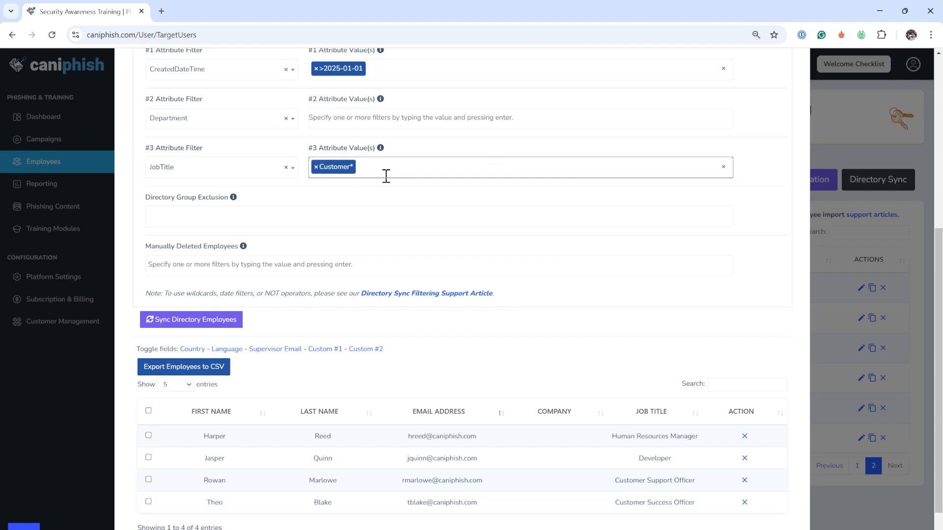
left_click(193, 320)
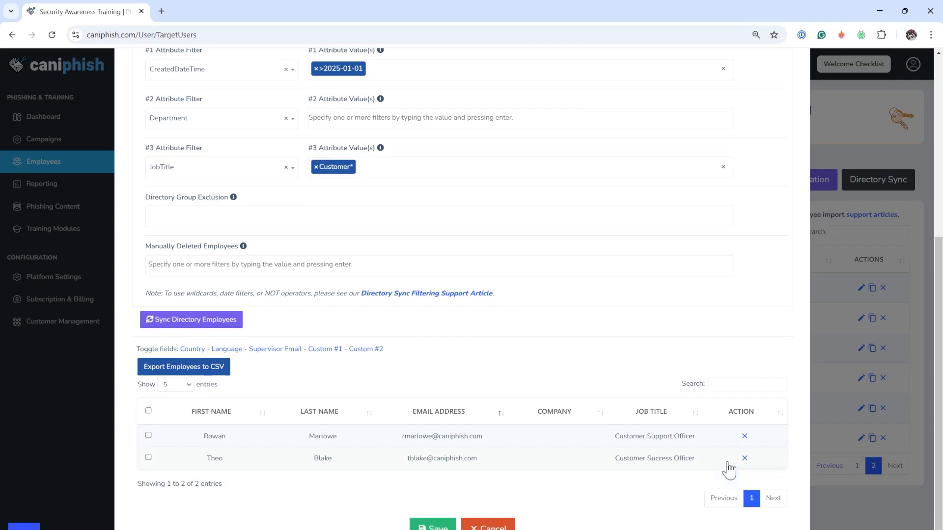